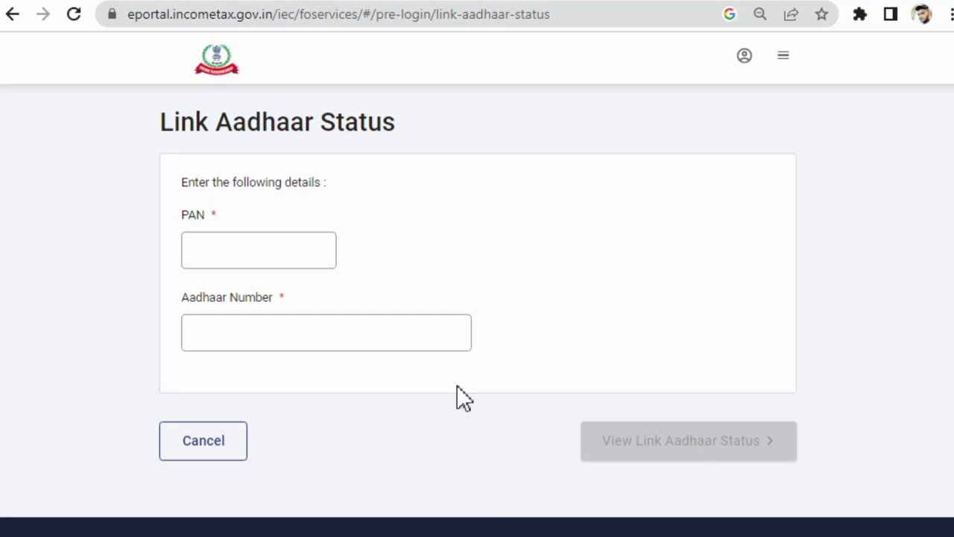
Enter the PAN and Aadhaar number on Link Aadhaar Status; it reports they are not linked
click(268, 240)
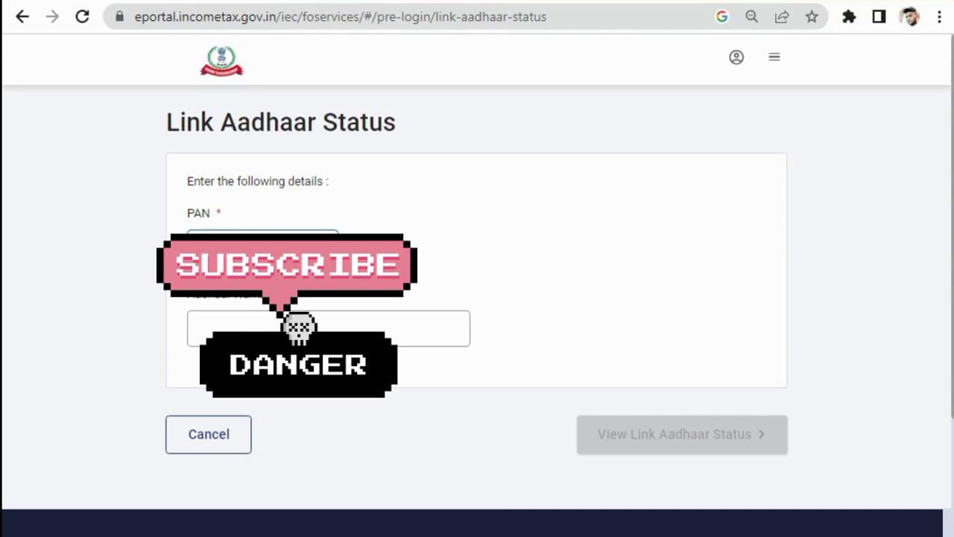
click(196, 328)
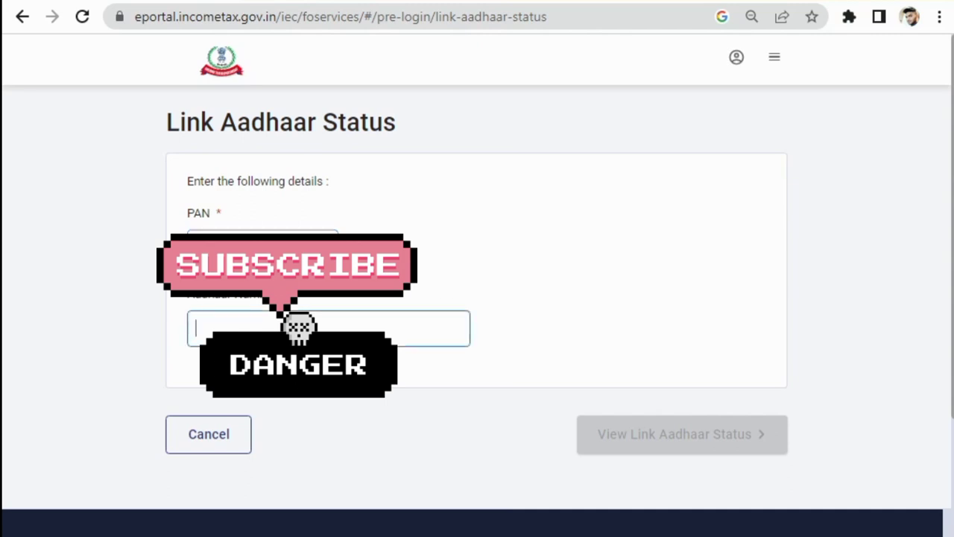
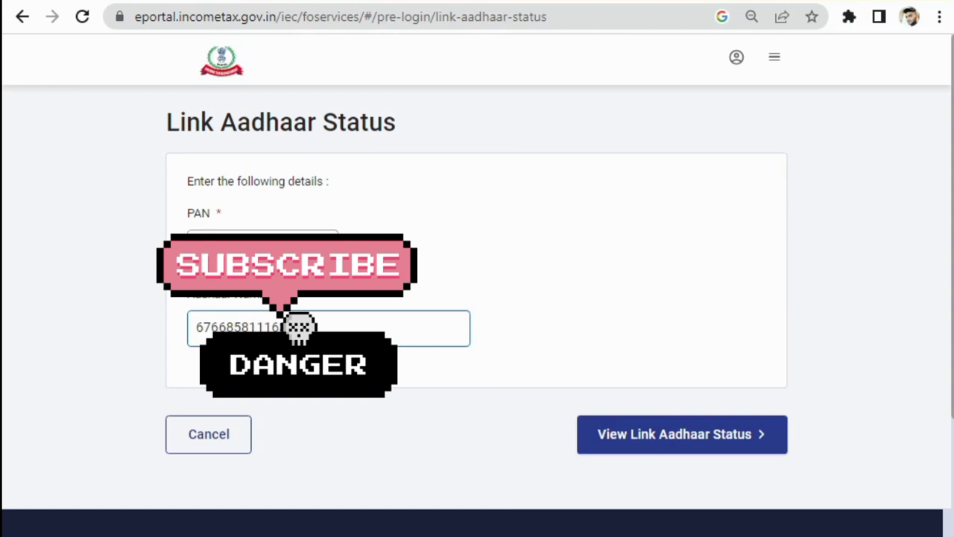
click(648, 423)
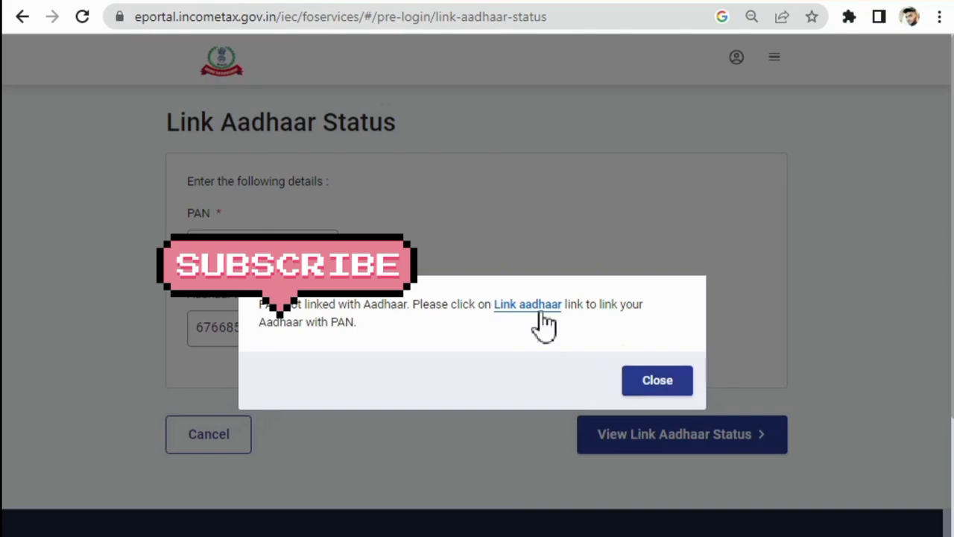
Validate the PAN and Aadhaar on the Link Aadhaar form, then continue to pay through e-Pay Tax
click(527, 306)
scroll(370, 292, down, 5)
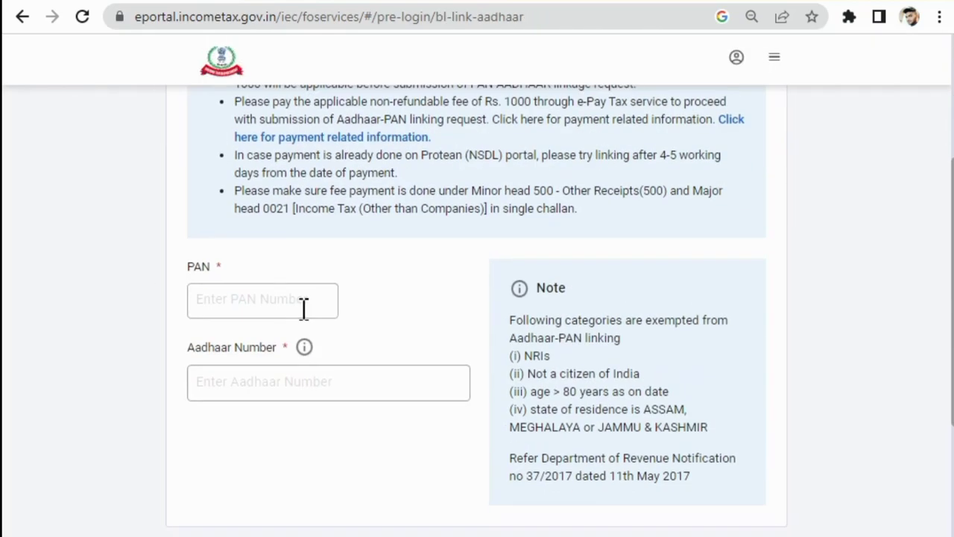
click(304, 309)
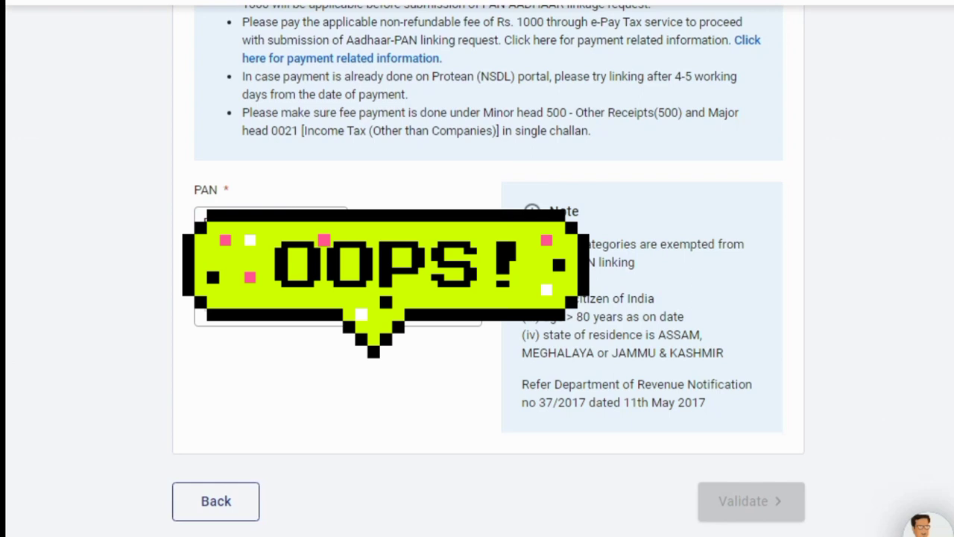
click(201, 313)
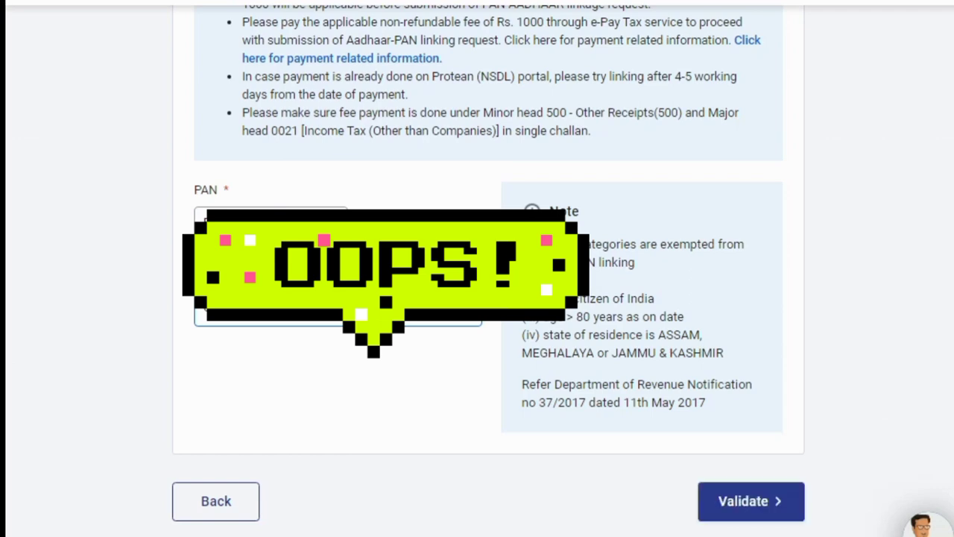
click(743, 507)
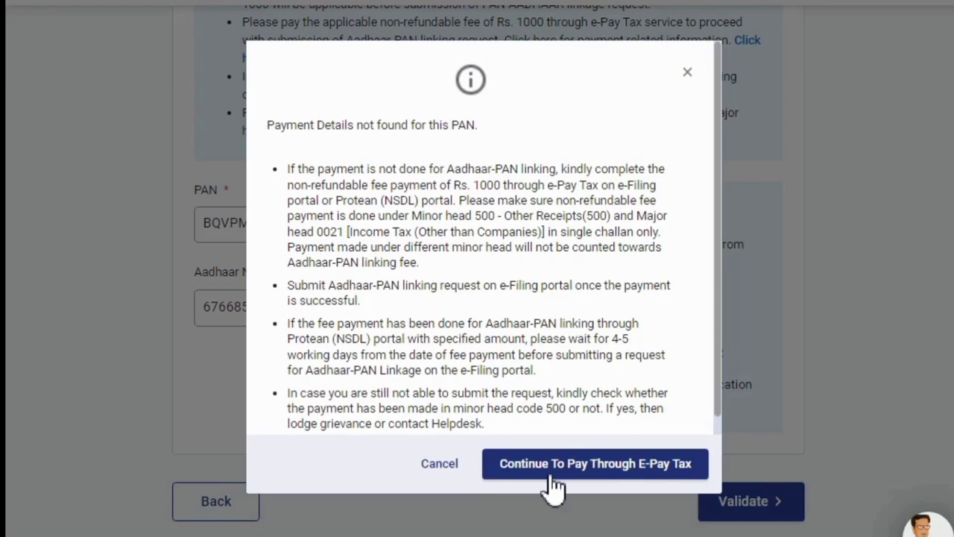
click(553, 480)
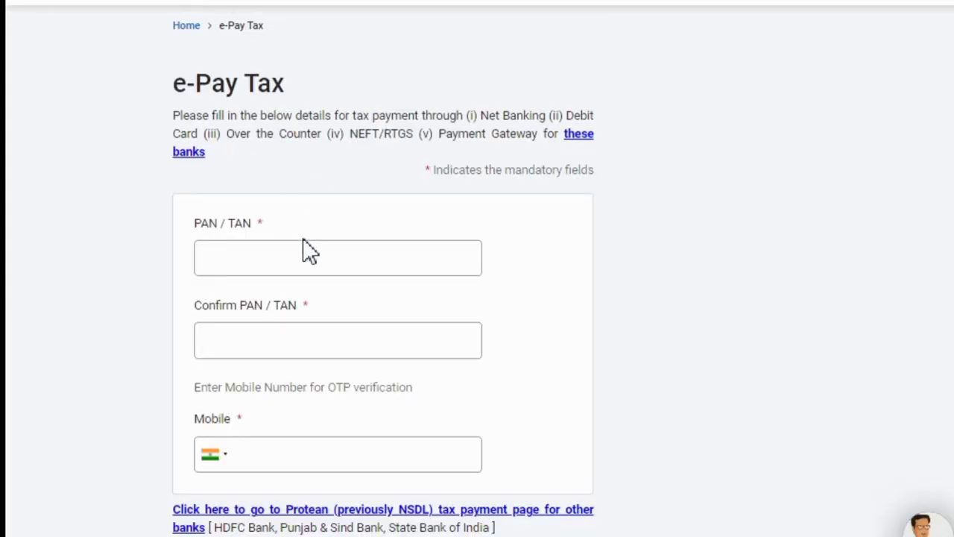
Fill in and confirm the PAN and the mobile number on e-Pay Tax, then request the OTP
click(305, 249)
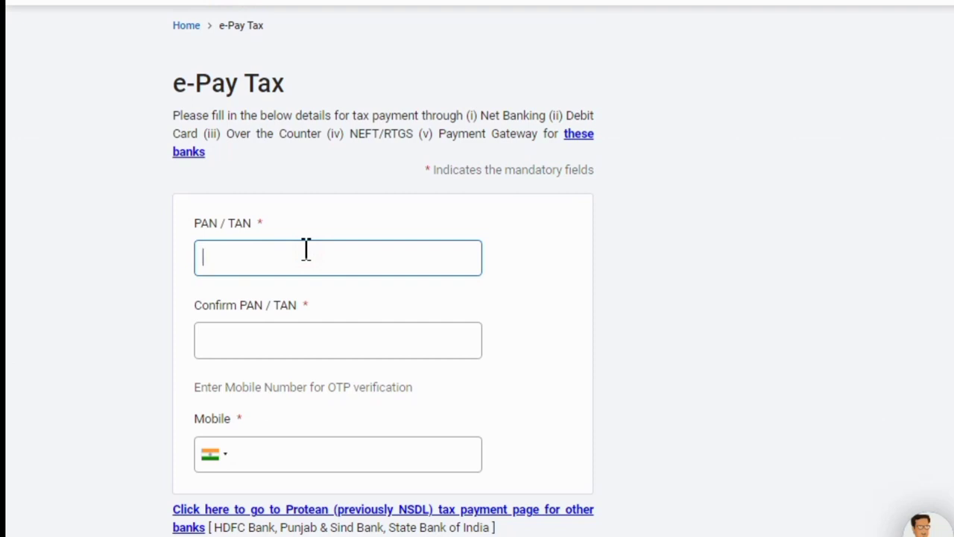
key(Tab)
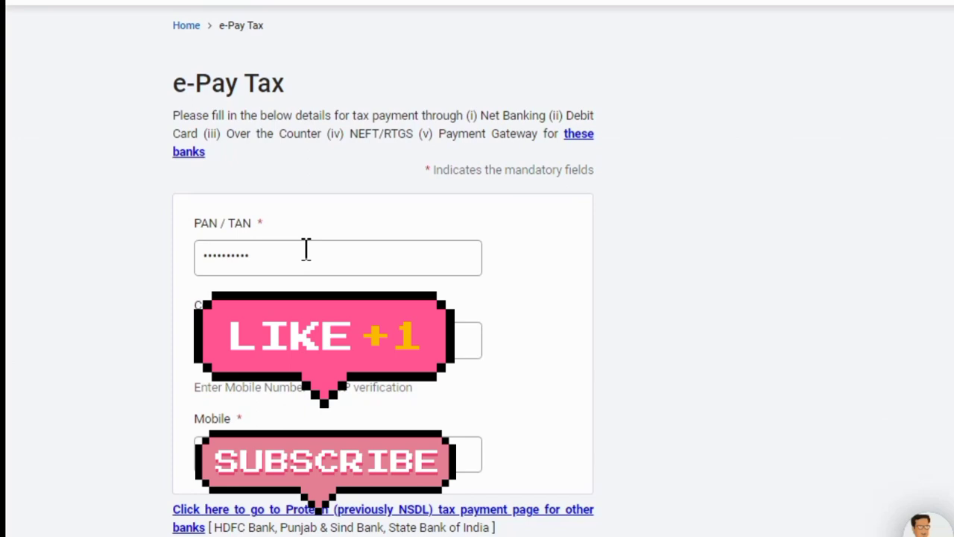
scroll(530, 363, down, 3)
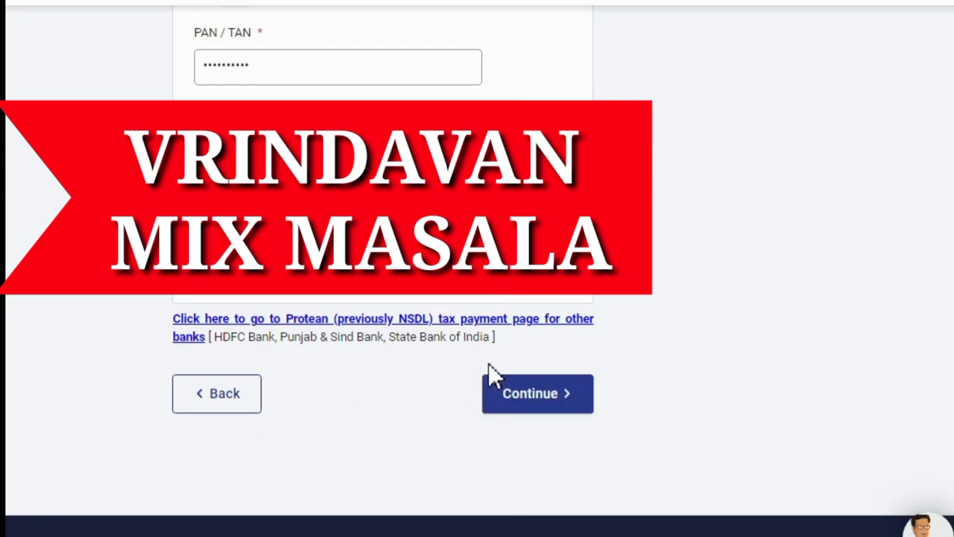
click(505, 394)
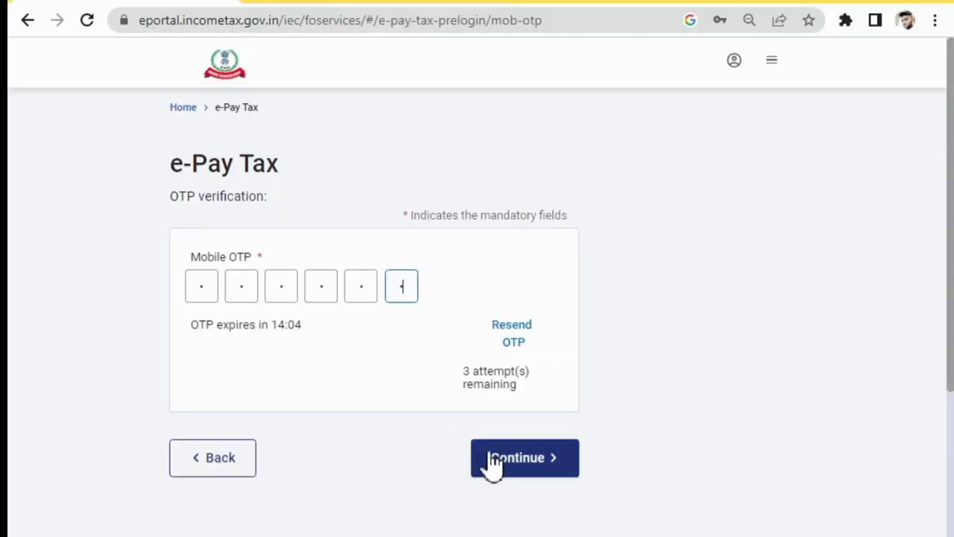
Submit the six-digit mobile OTP to complete verification
click(494, 460)
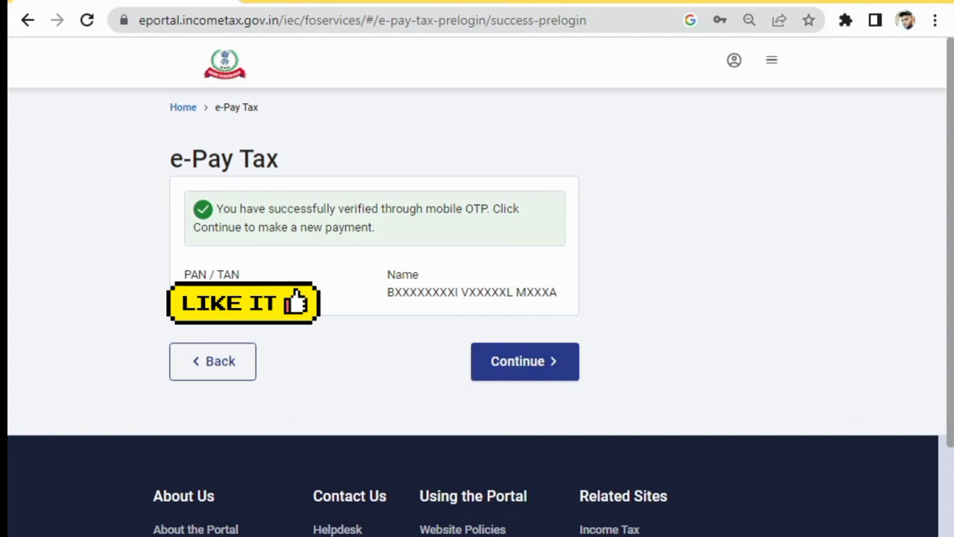
Start a new Income Tax payment for AY 2023-24 with type Other Receipts (500)
click(542, 362)
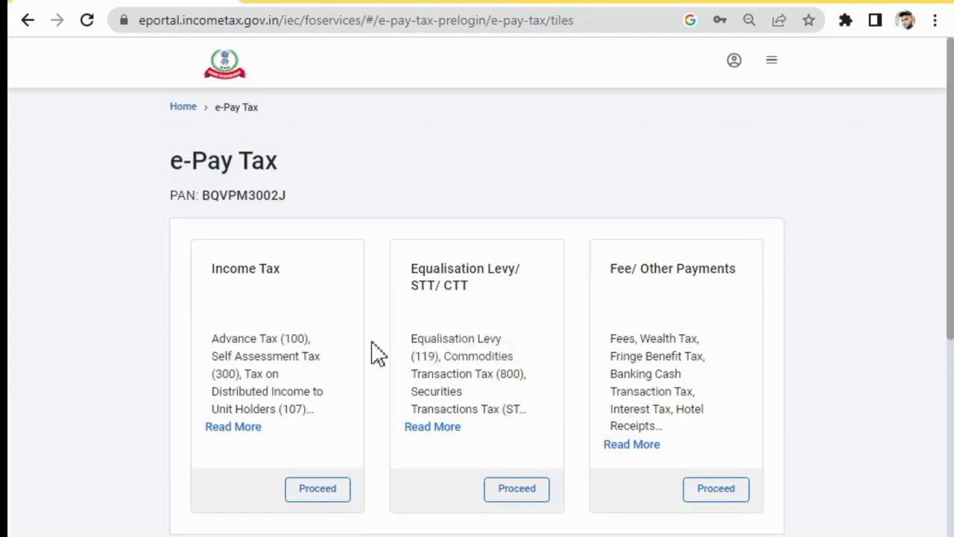
click(333, 494)
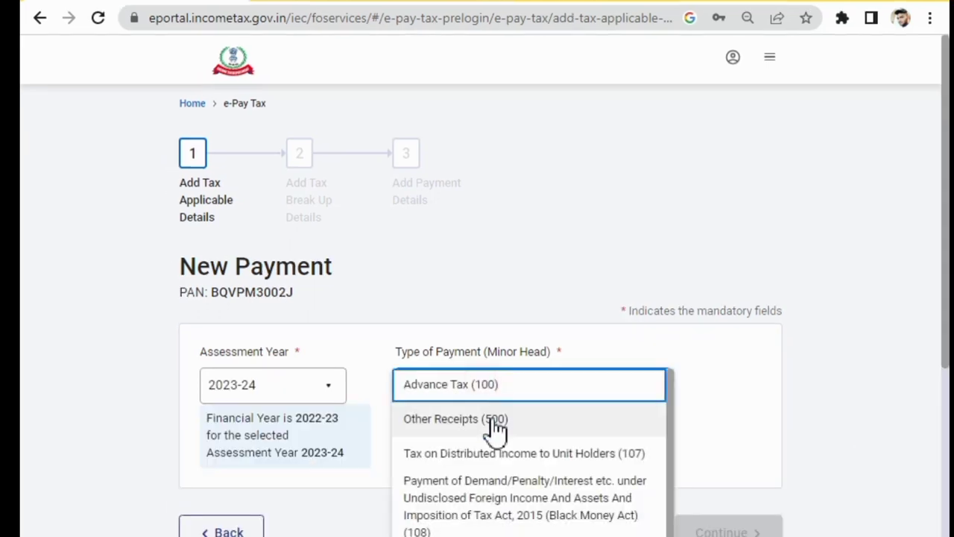
click(490, 422)
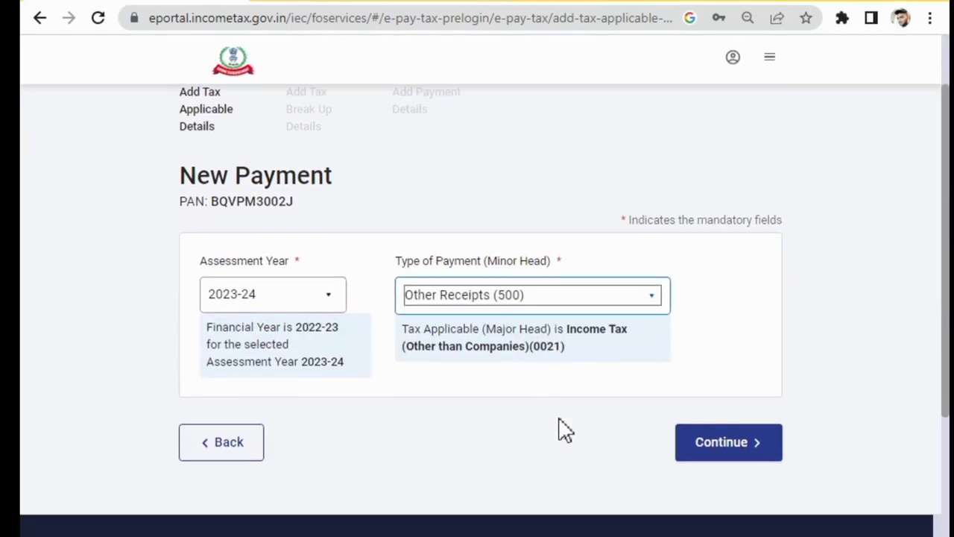
click(685, 448)
Confirm the tax break-up of ₹1,000 under Others
scroll(457, 432, down, 2)
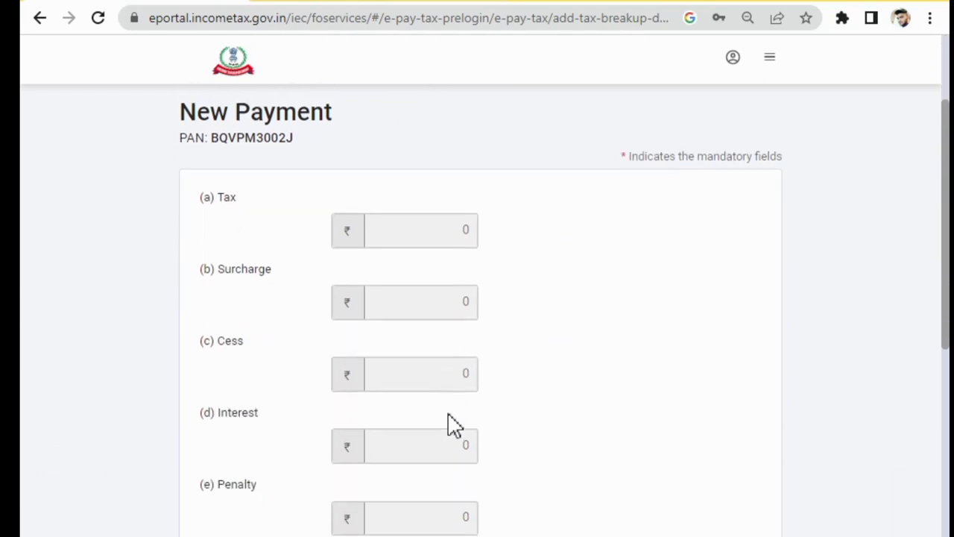
scroll(454, 425, down, 4)
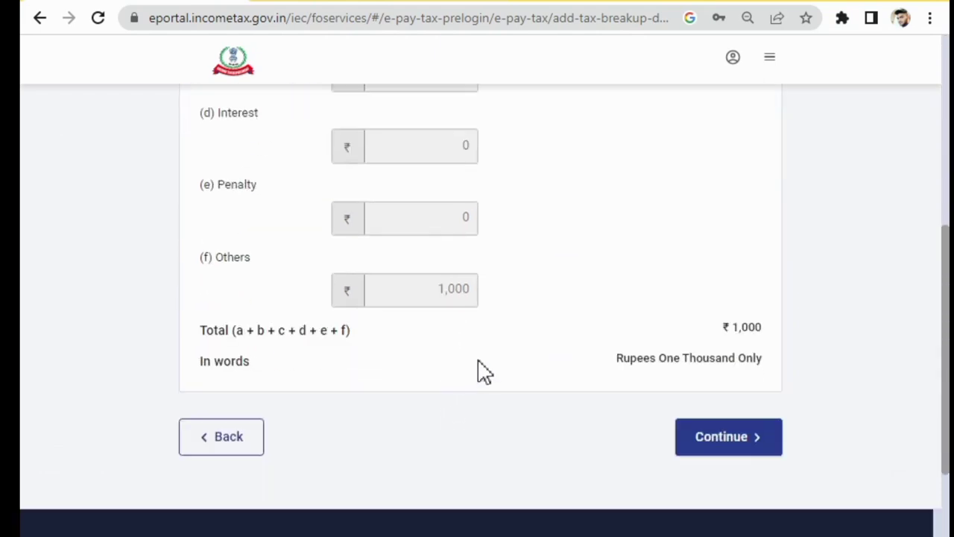
click(714, 440)
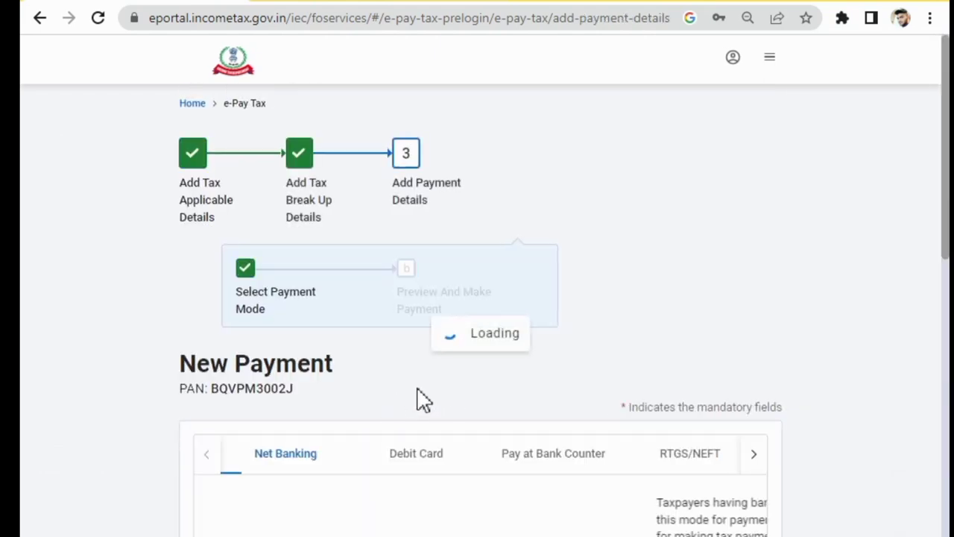
Choose Payment Gateway as the payment mode with Canara Bank
scroll(447, 402, down, 2)
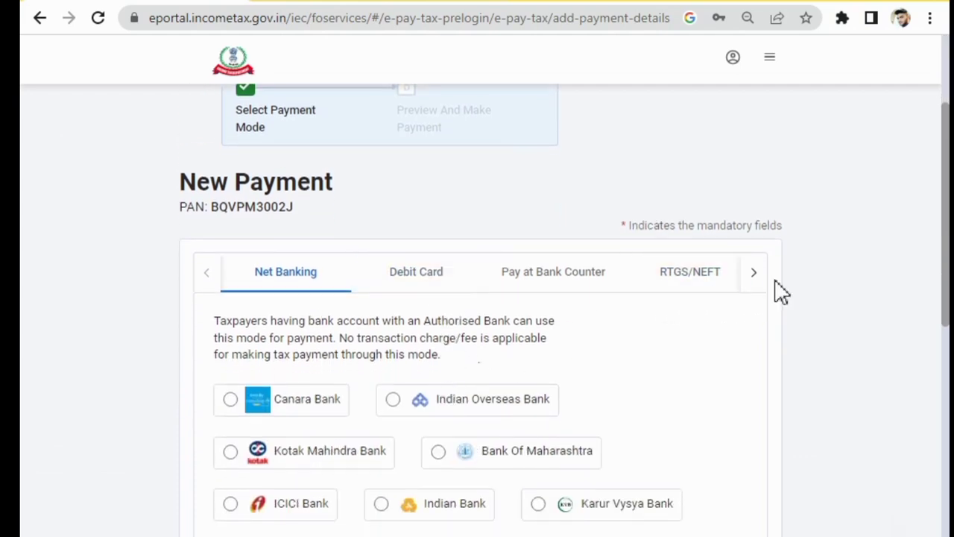
click(753, 282)
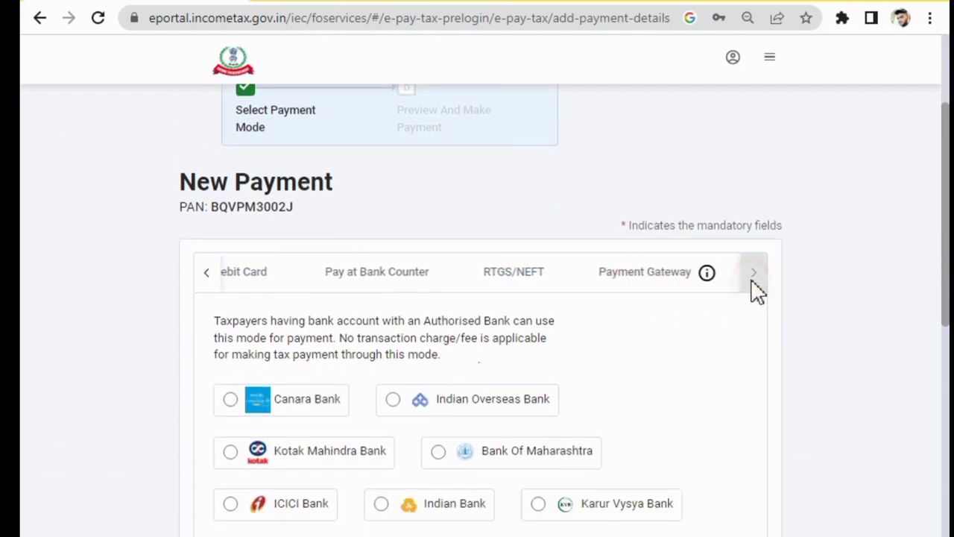
click(668, 286)
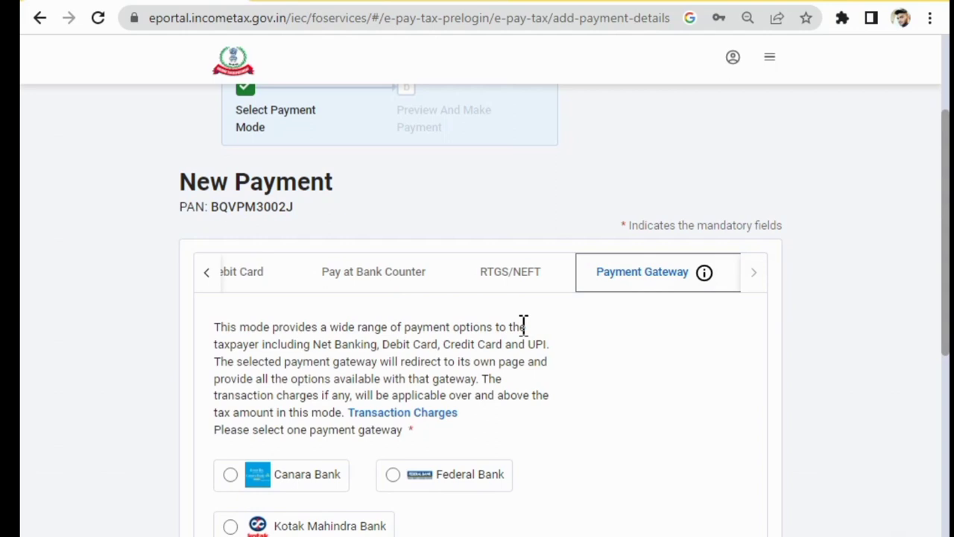
scroll(520, 326, down, 1)
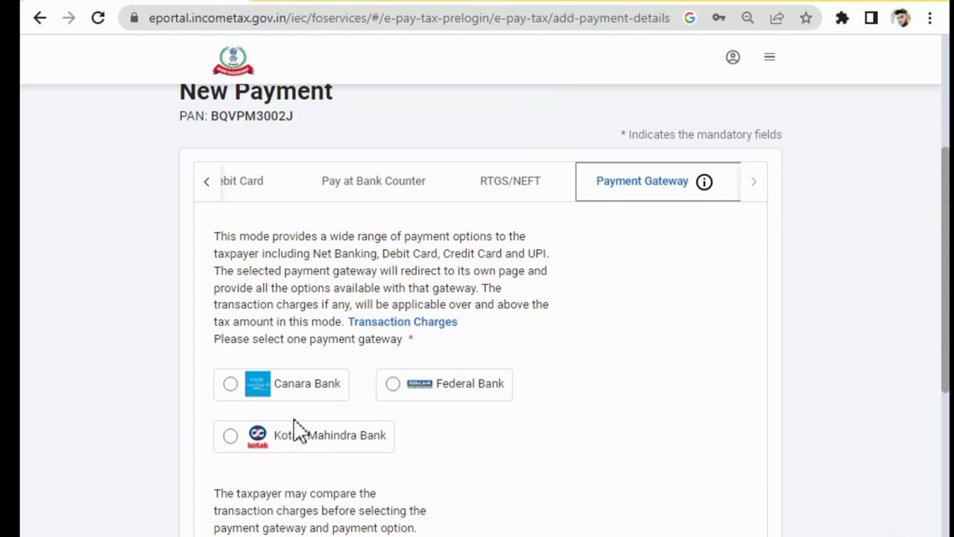
click(290, 388)
Review the gateway transaction charges, then proceed to the payment preview
scroll(462, 365, down, 3)
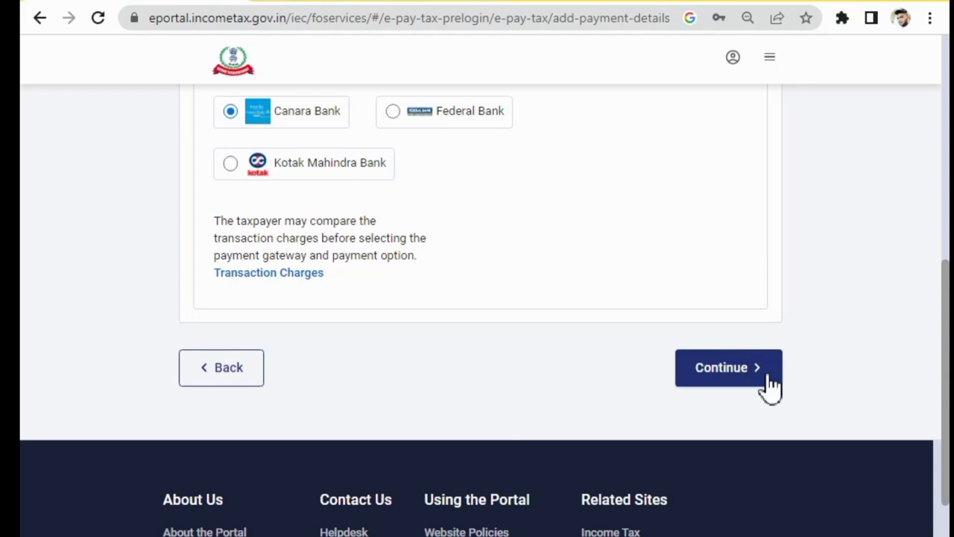
click(269, 277)
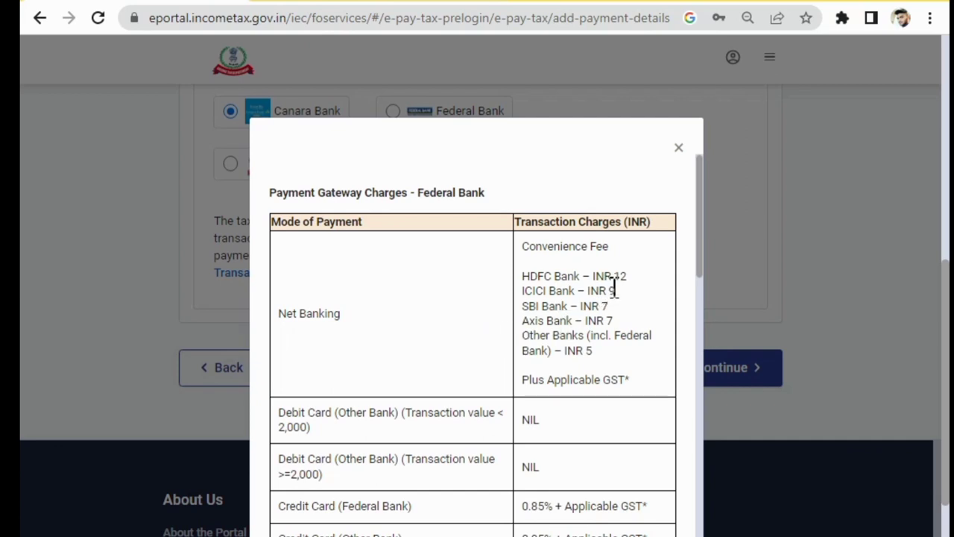
click(677, 149)
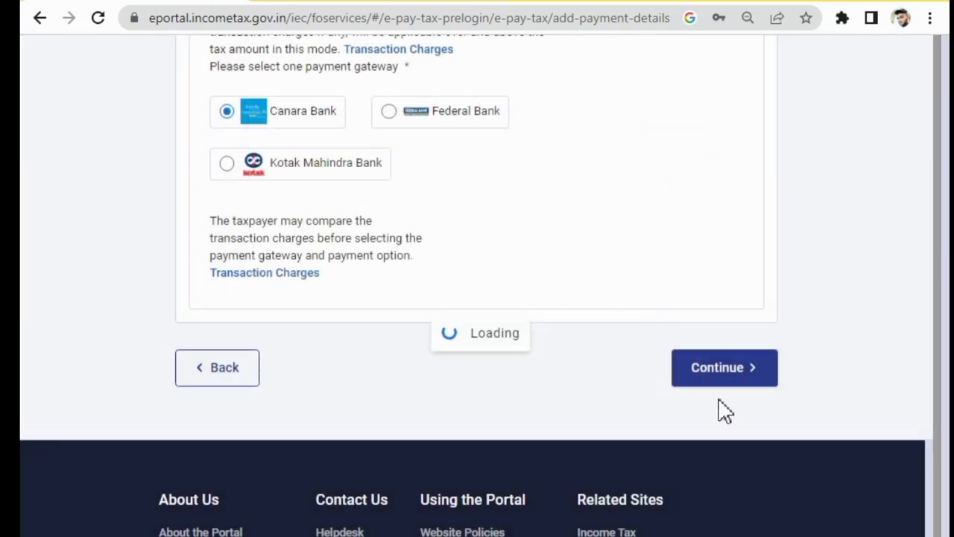
click(712, 380)
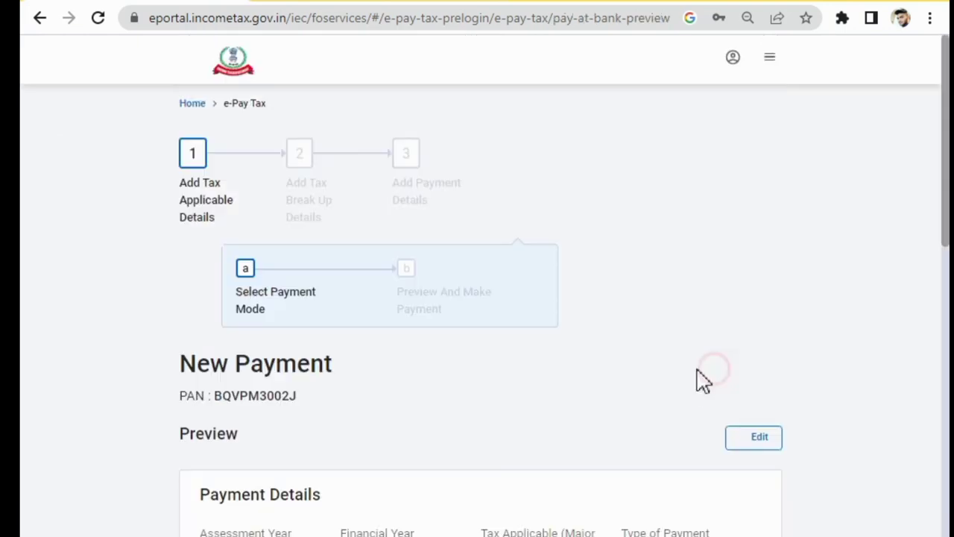
Pay the ₹1,000 challan, agreeing to the terms and submitting it to the bank
scroll(477, 342, down, 3)
scroll(505, 360, down, 6)
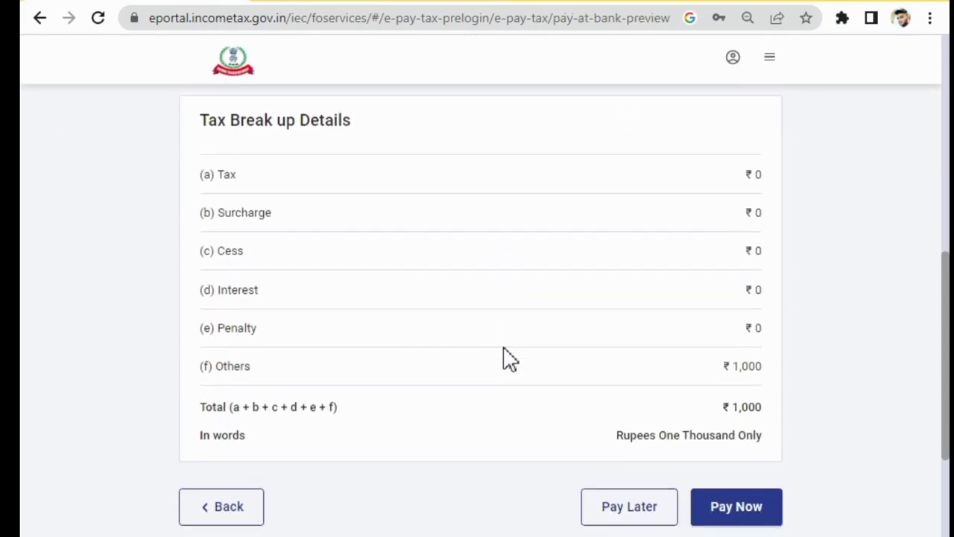
click(736, 488)
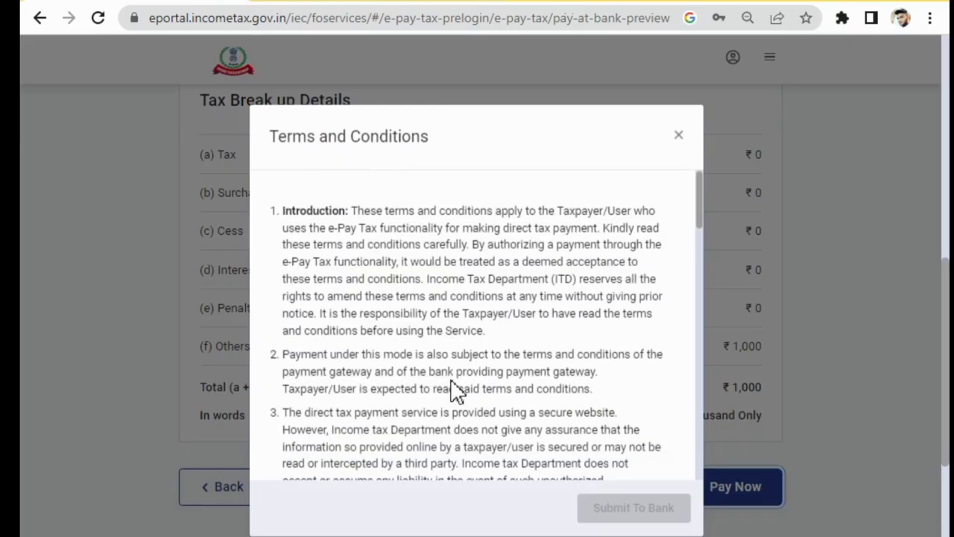
scroll(512, 415, down, 10)
scroll(525, 423, down, 5)
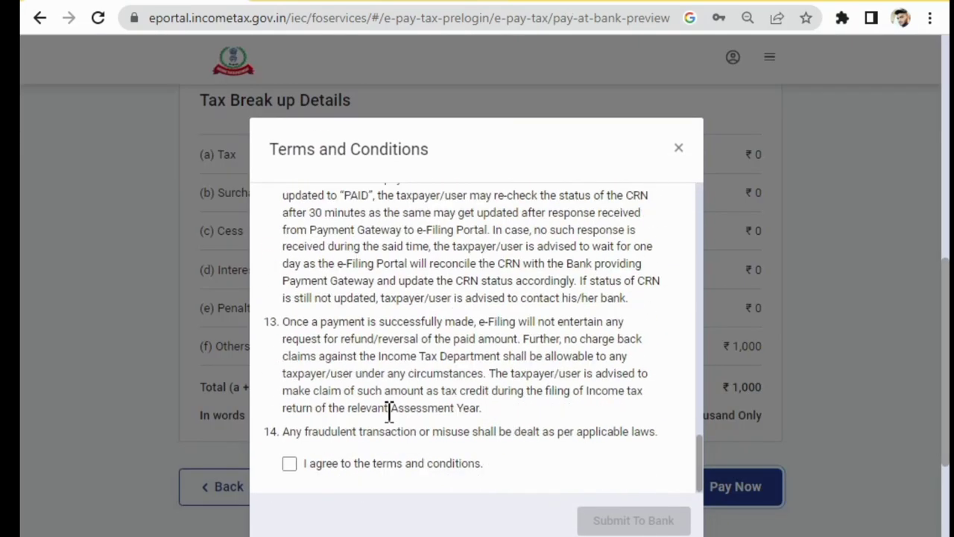
click(290, 465)
click(629, 517)
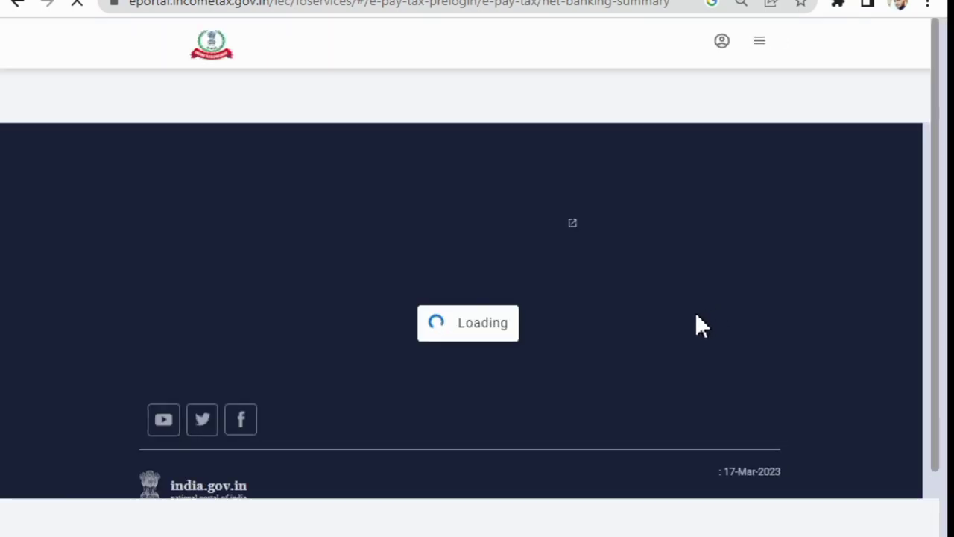
Review the successful UPI challan payment via Canara Bank and download its receipt
scroll(712, 269, down, 1)
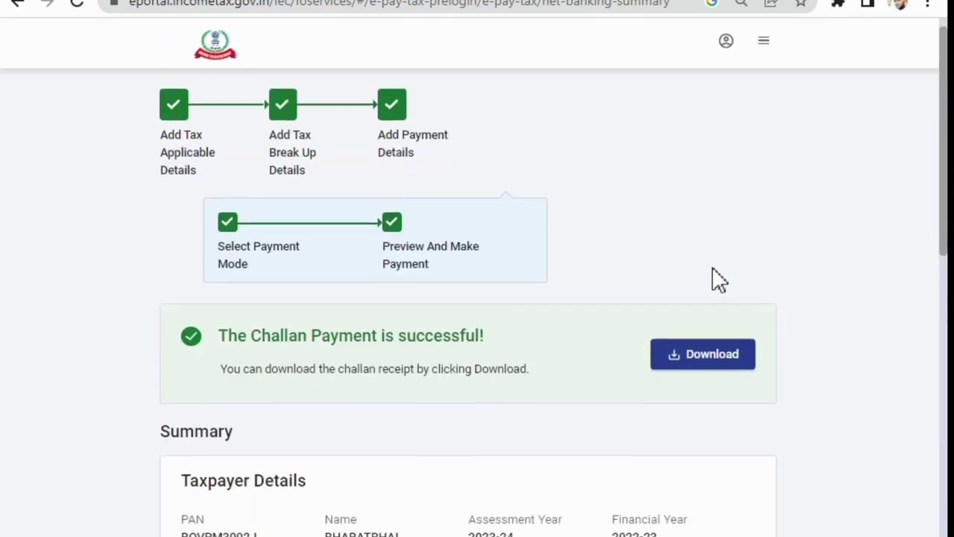
scroll(713, 279, down, 3)
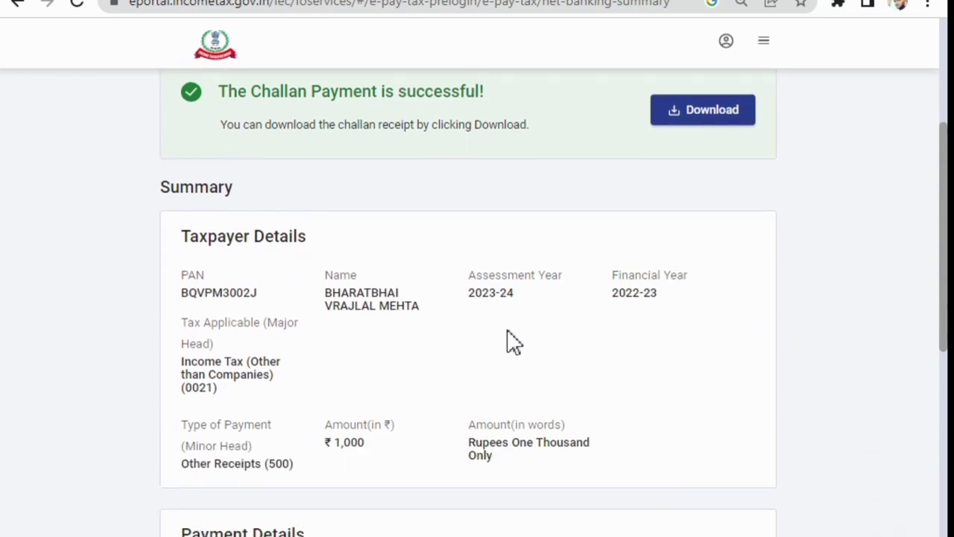
scroll(373, 357, down, 5)
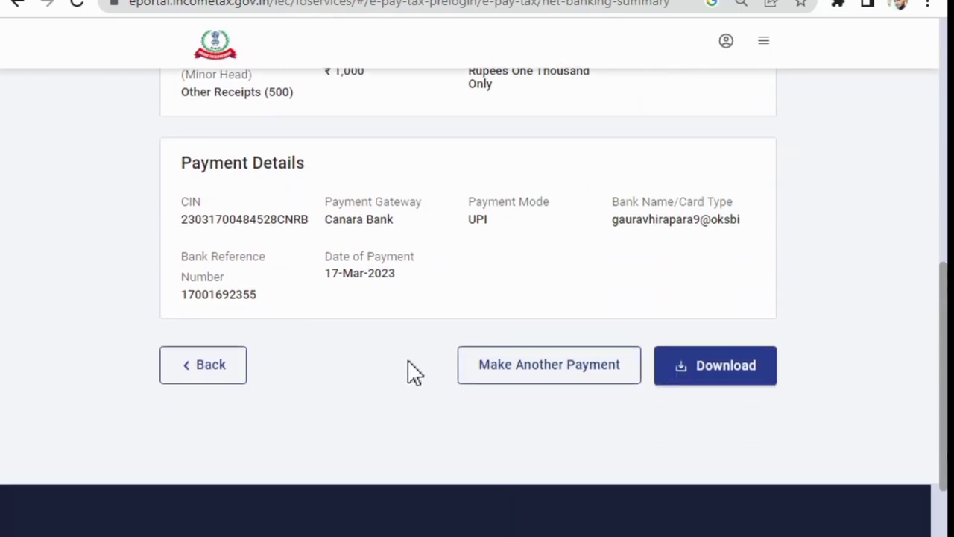
scroll(484, 350, down, 1)
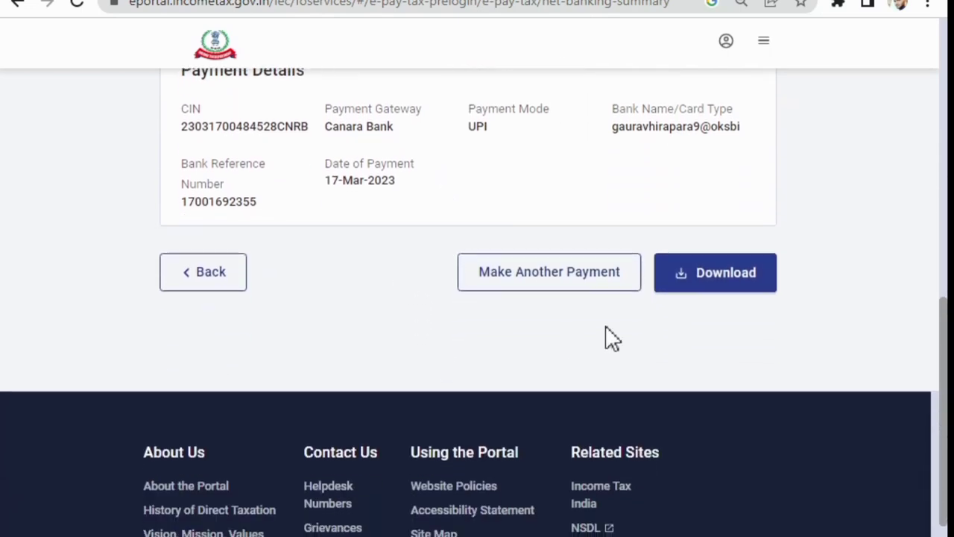
click(708, 282)
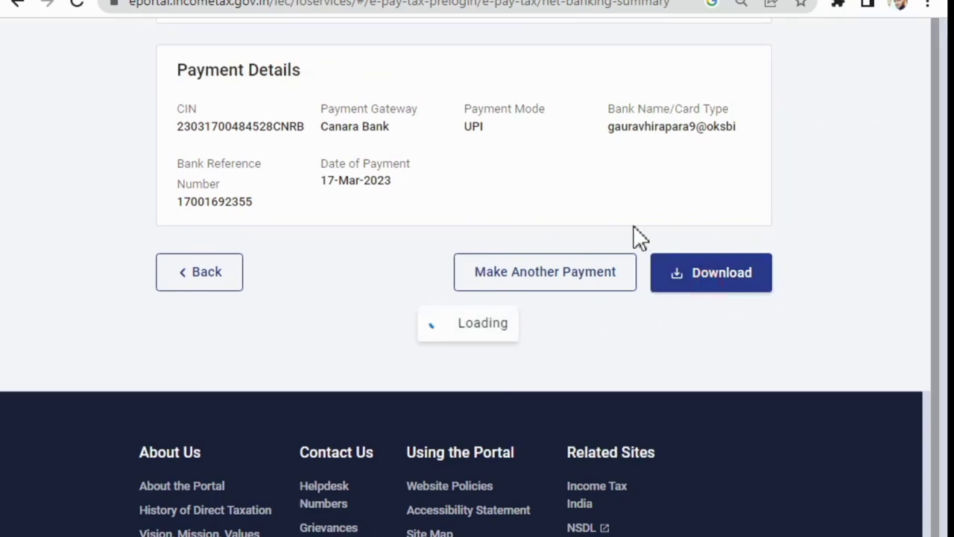
scroll(633, 239, up, 9)
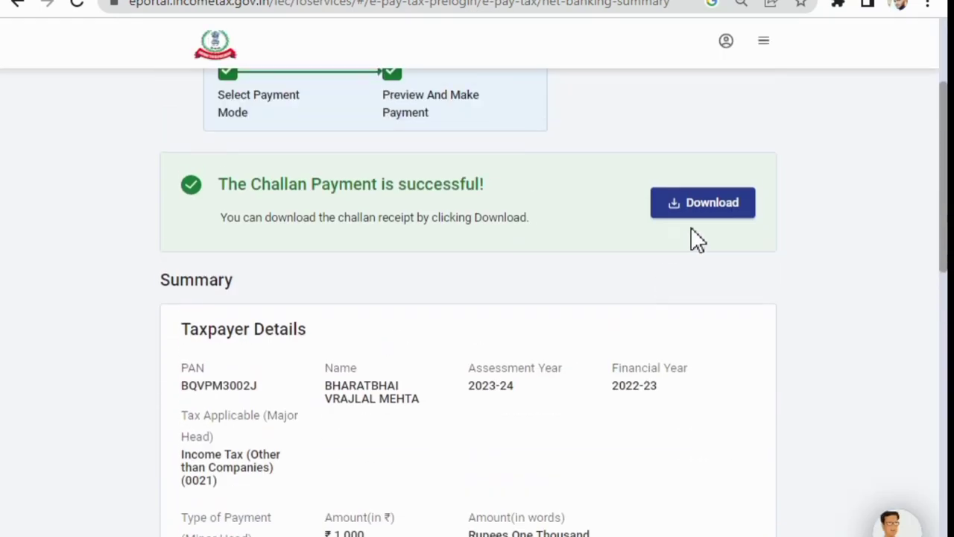
click(704, 217)
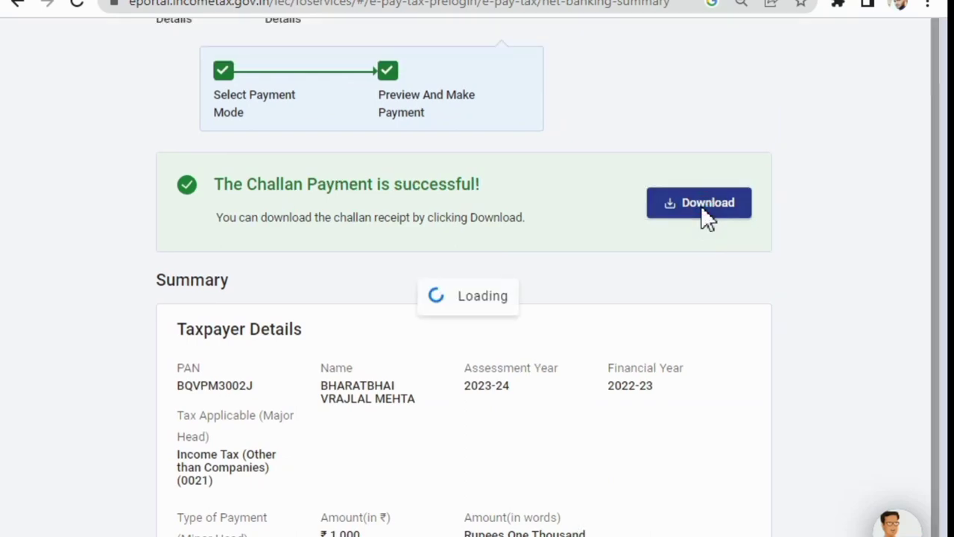